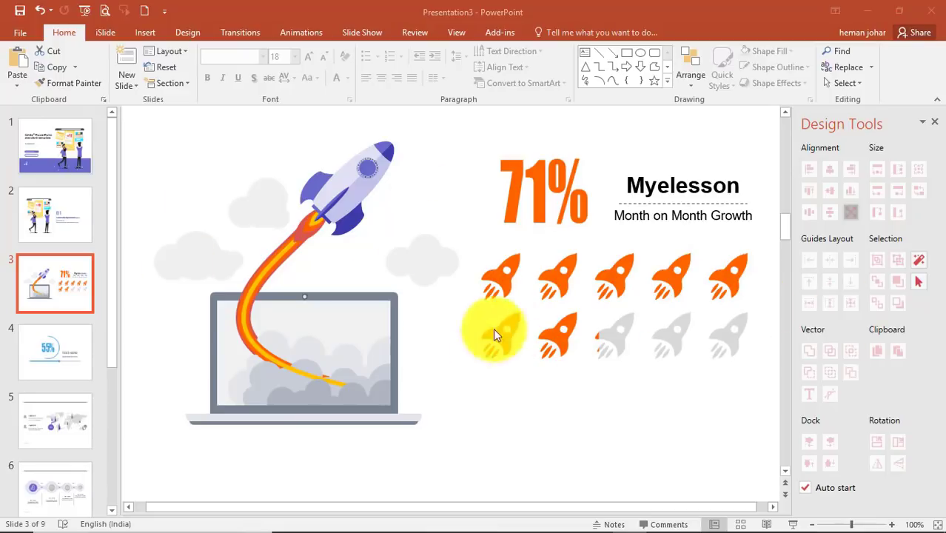
Step: Browse the template's slides 2 through 7, from Learn with Myelesson to the thanks slide
left_click(67, 222)
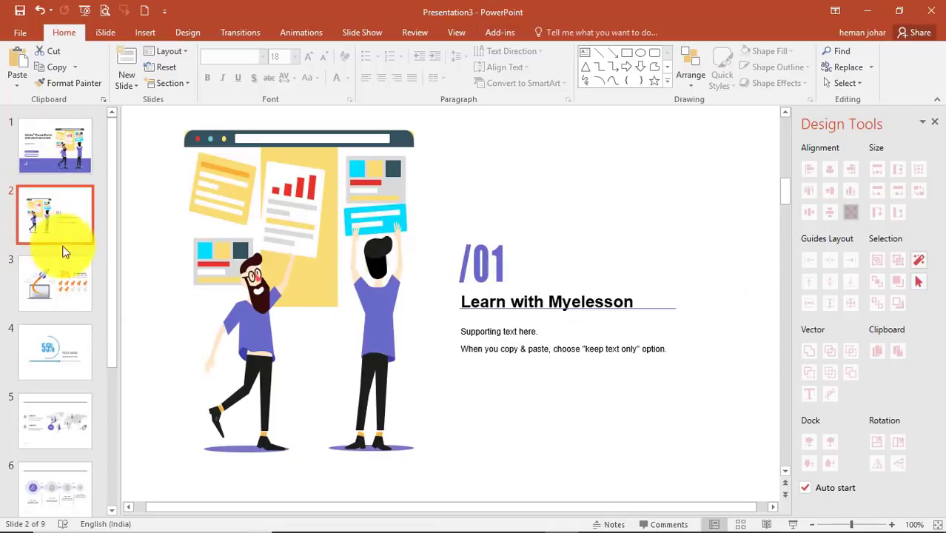
left_click(57, 339)
left_click(58, 426)
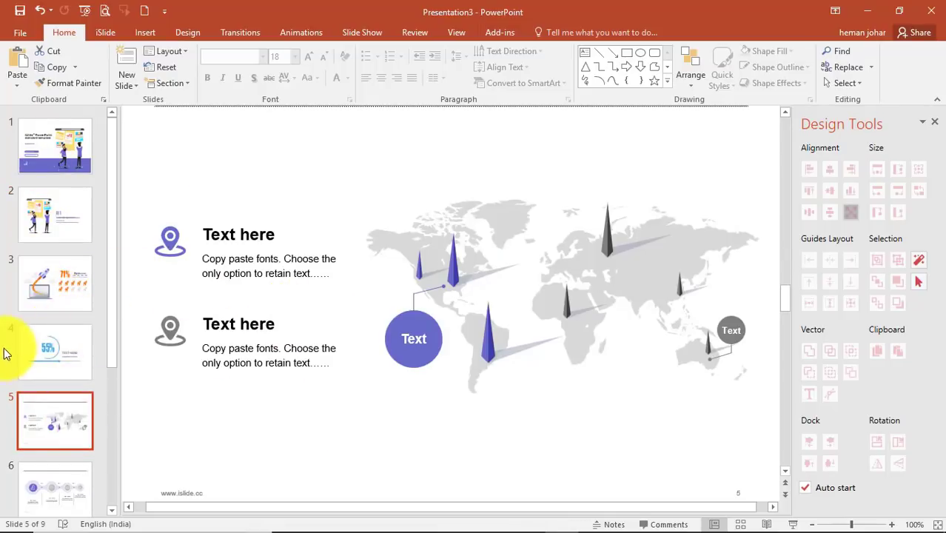
scroll(45, 314, "down", 1)
left_click(68, 415)
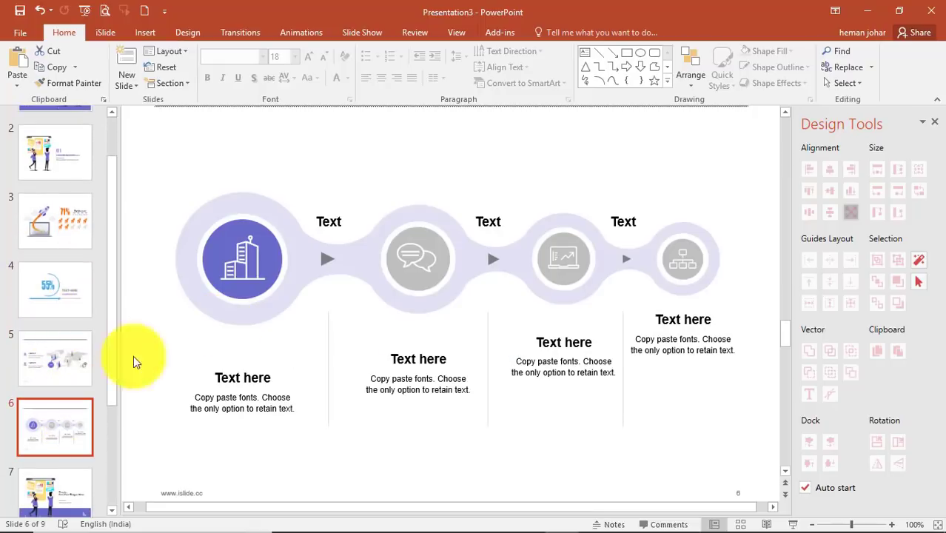
scroll(55, 370, "down", 1)
left_click(50, 416)
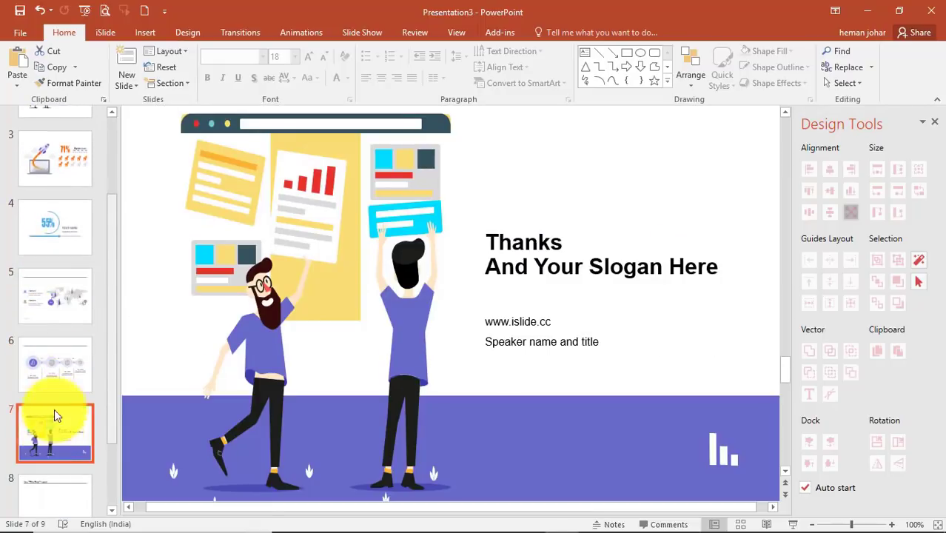
Step: Return to the rocket slide 3 and show the iSlide ribbon commands
left_click(82, 244)
scroll(67, 215, "up", 1)
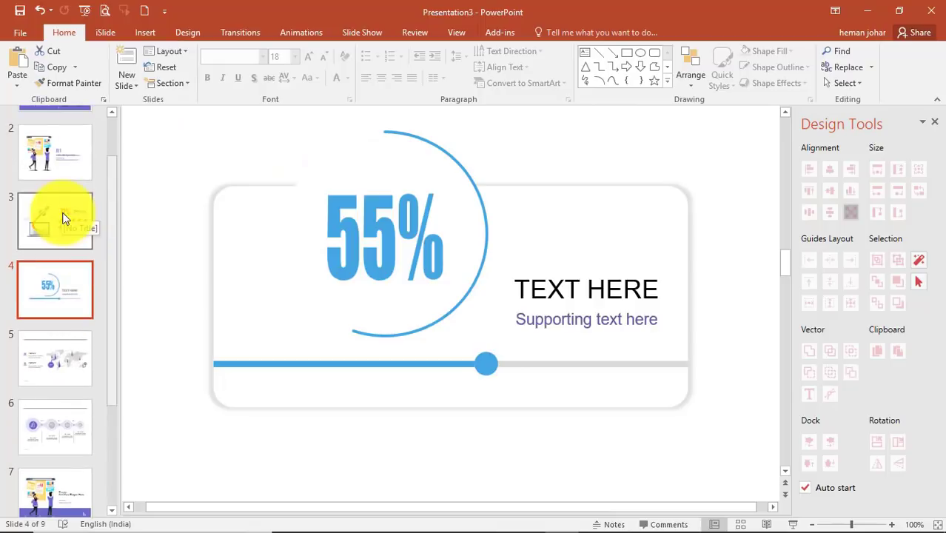
left_click(64, 218)
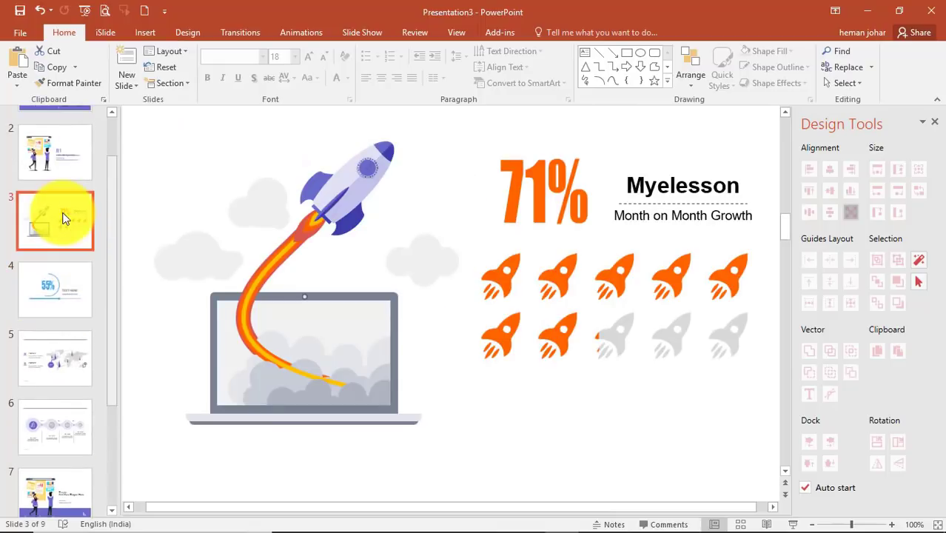
scroll(59, 286, "up", 1)
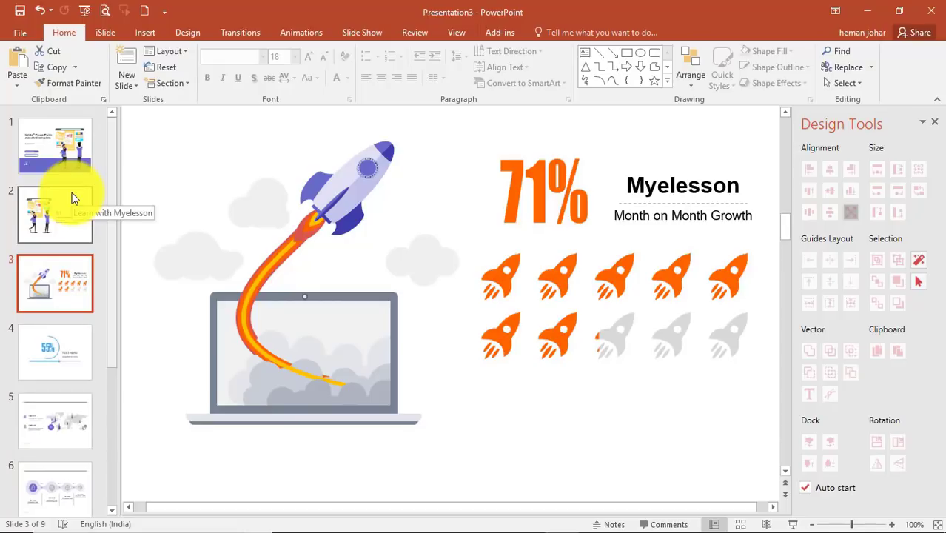
left_click(102, 34)
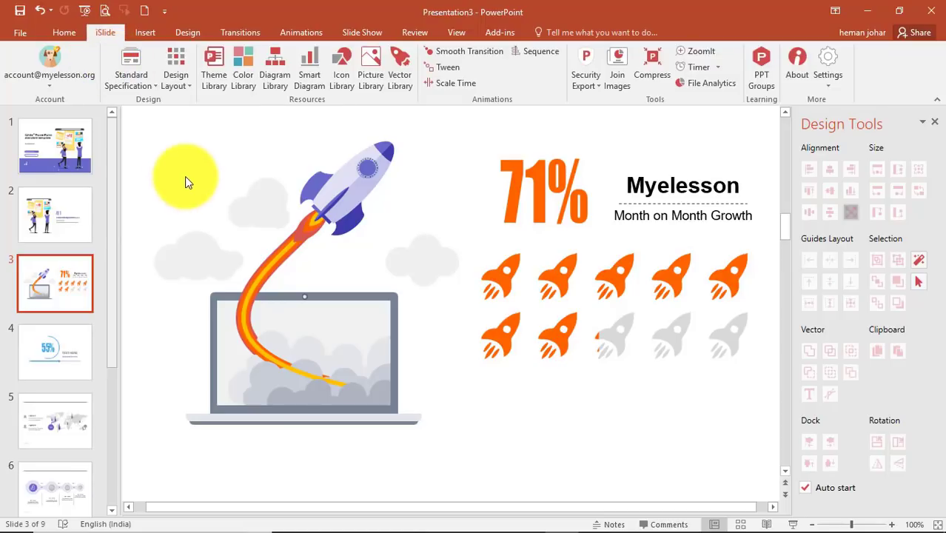
left_click(355, 516)
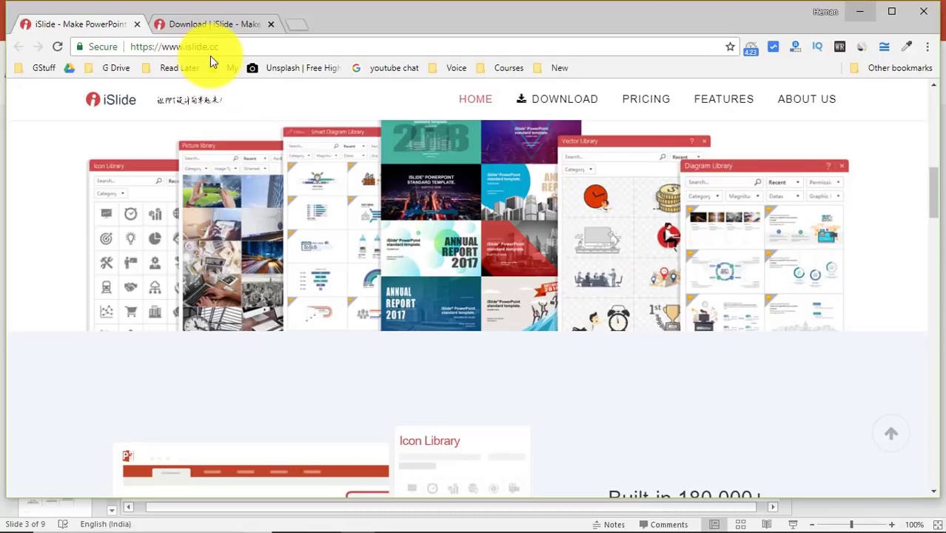
left_click(859, 11)
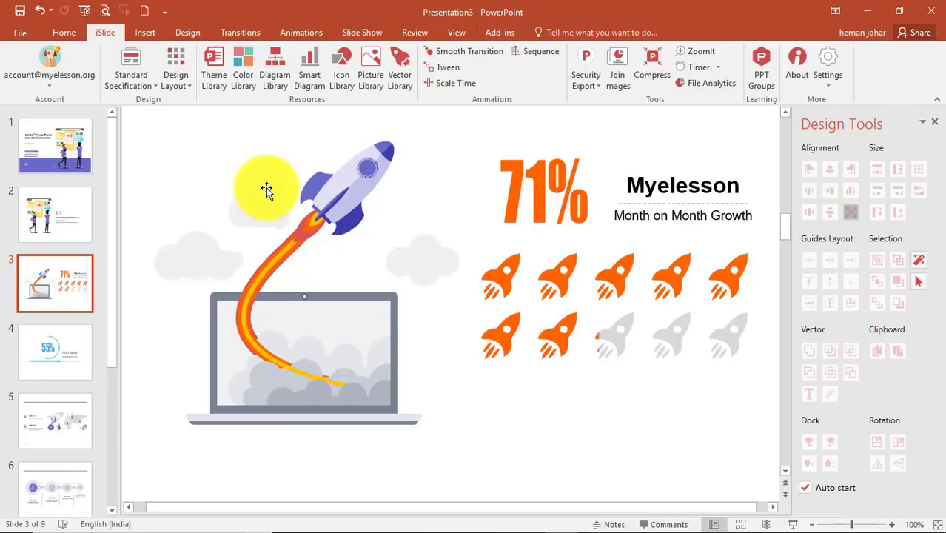
Step: View the title slide 1 and scroll through the thumbnail pane
left_click(56, 148)
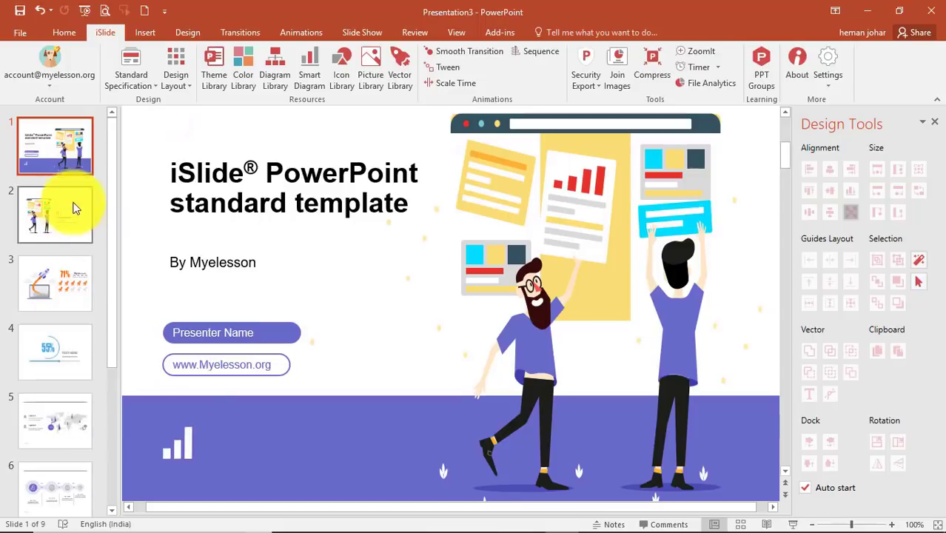
scroll(56, 399, "down", 5)
scroll(57, 311, "up", 3)
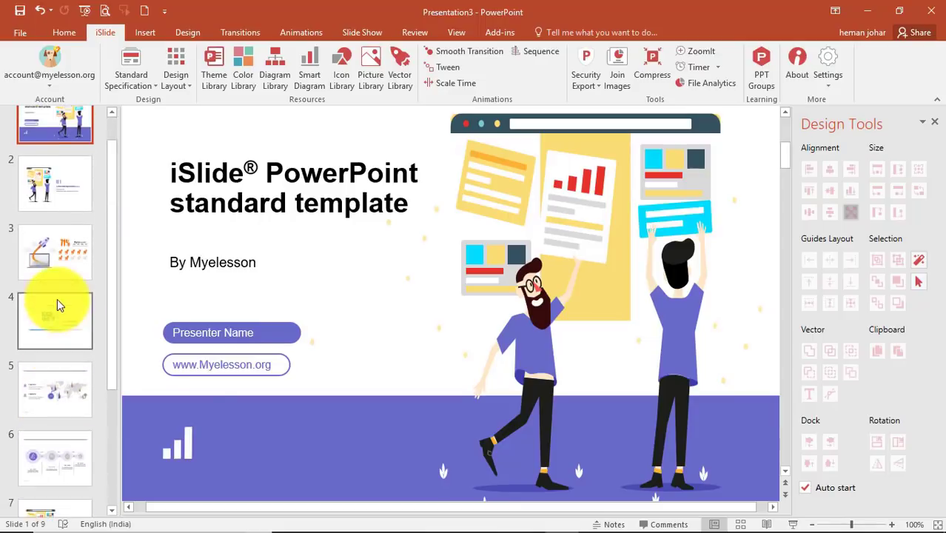
scroll(57, 299, "up", 2)
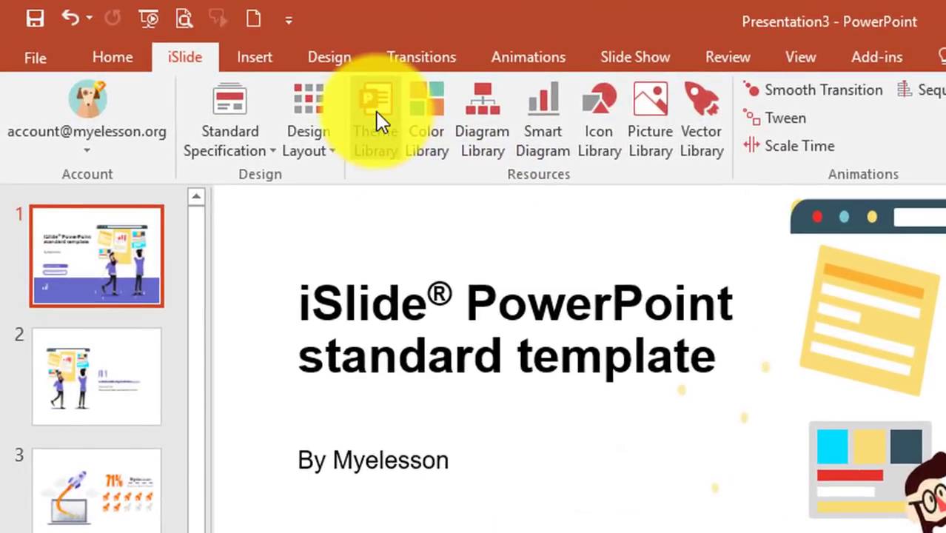
Step: Open the standard template from the iSlide Theme Library and review slides 3, 4 and 5
left_click(376, 111)
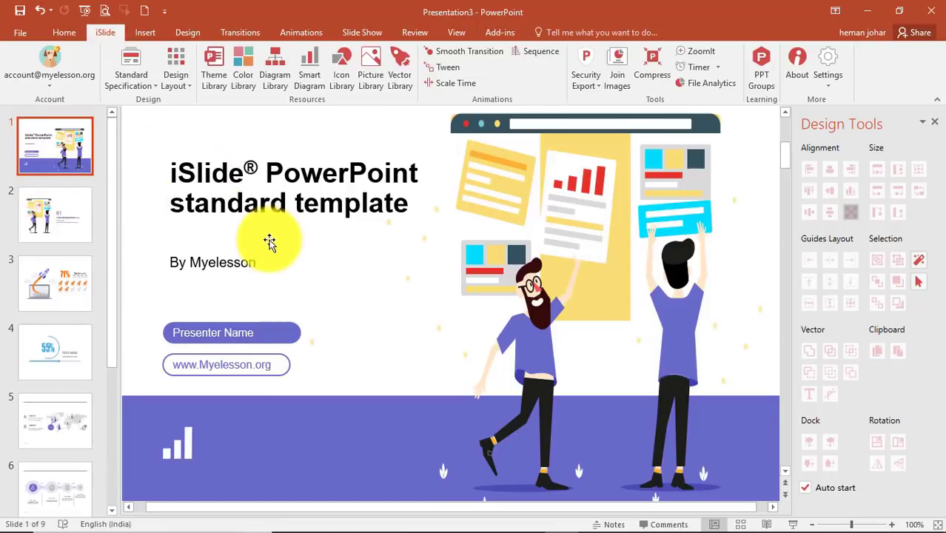
left_click(76, 280)
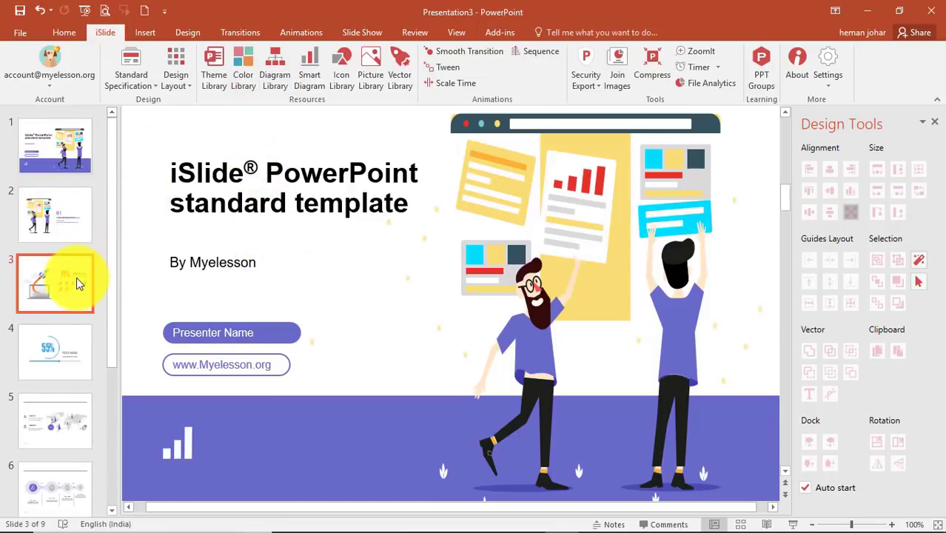
left_click(65, 344)
left_click(63, 402)
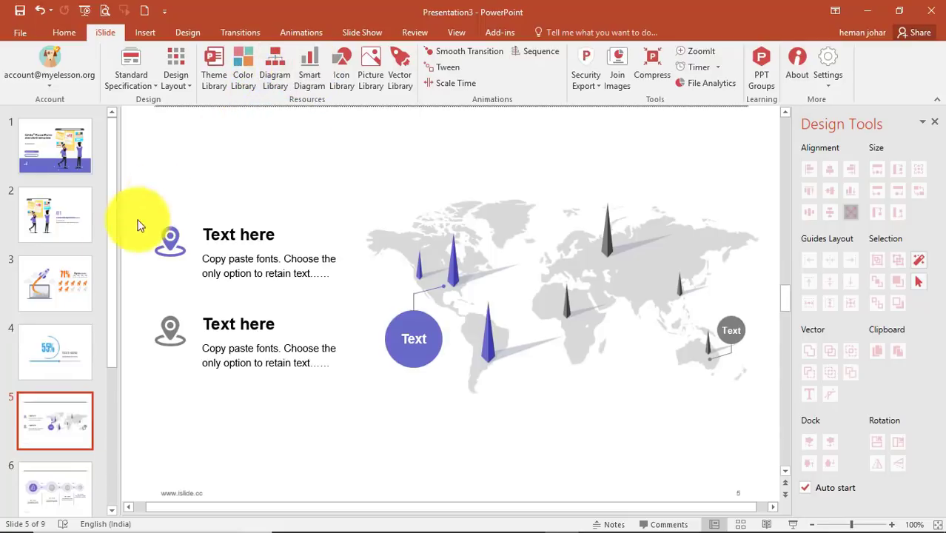
left_click(52, 363)
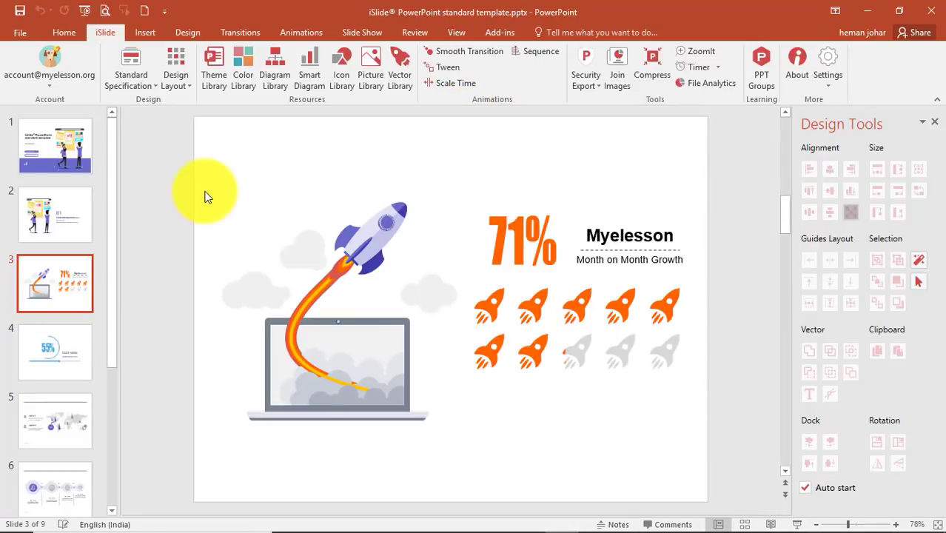
Step: Open the iSlide Diagram Library, preview several diagrams, and page forward to page 6 of 676
left_click(273, 67)
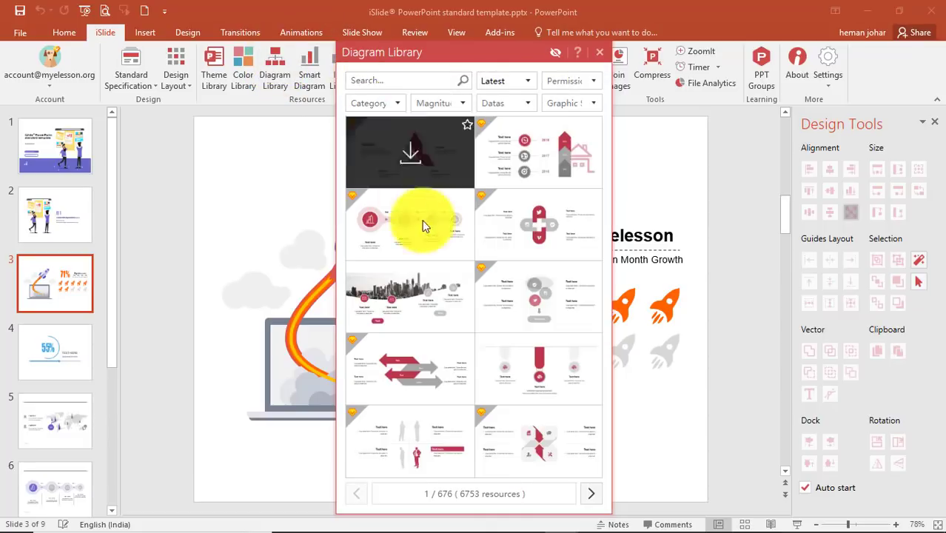
mouse_move(515, 188)
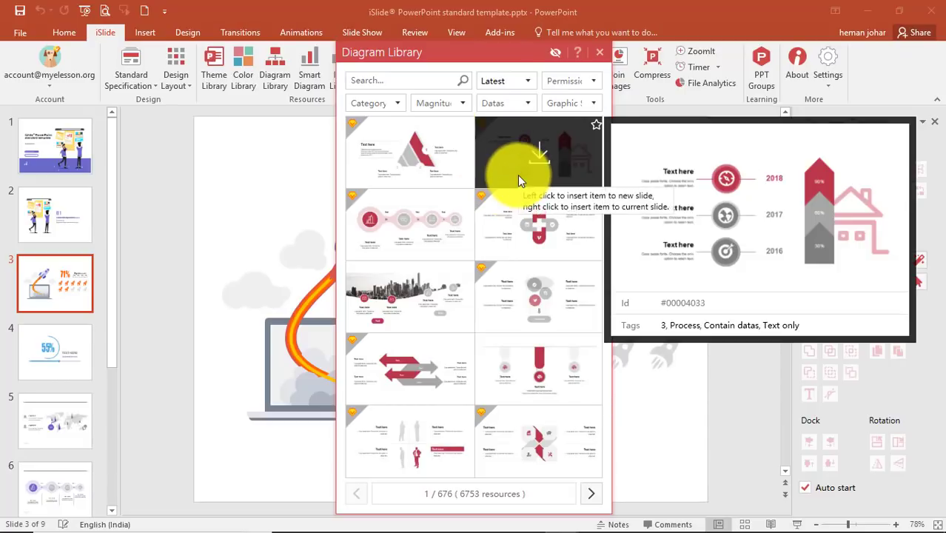
mouse_move(515, 257)
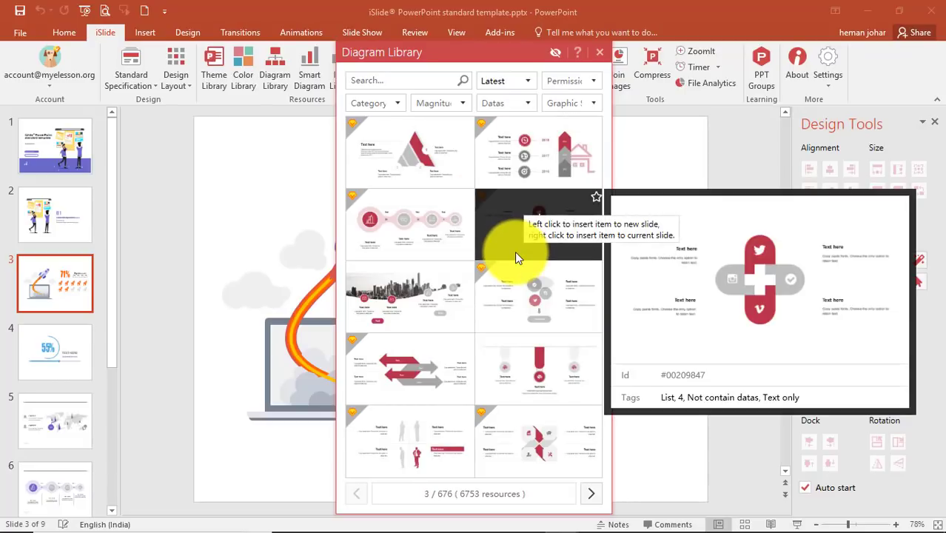
mouse_move(493, 318)
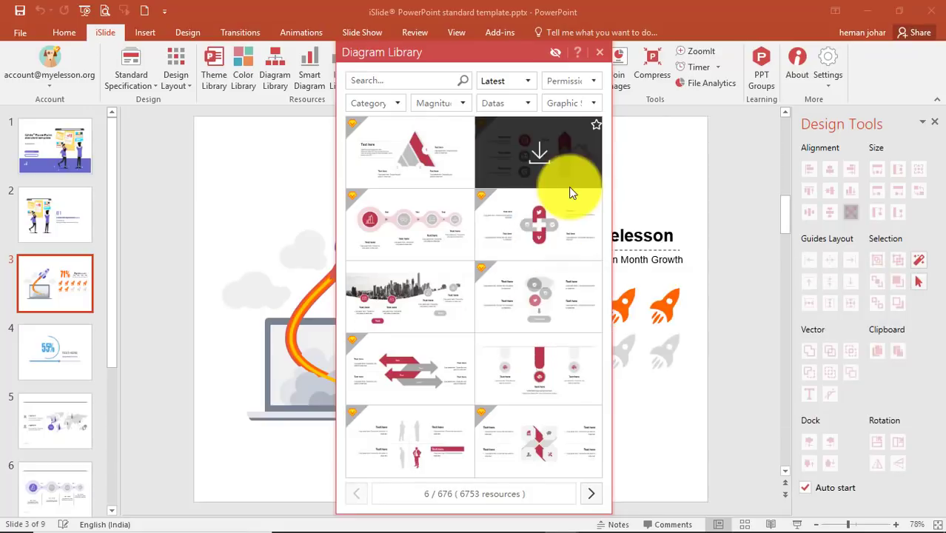
scroll(505, 357, "down", 3)
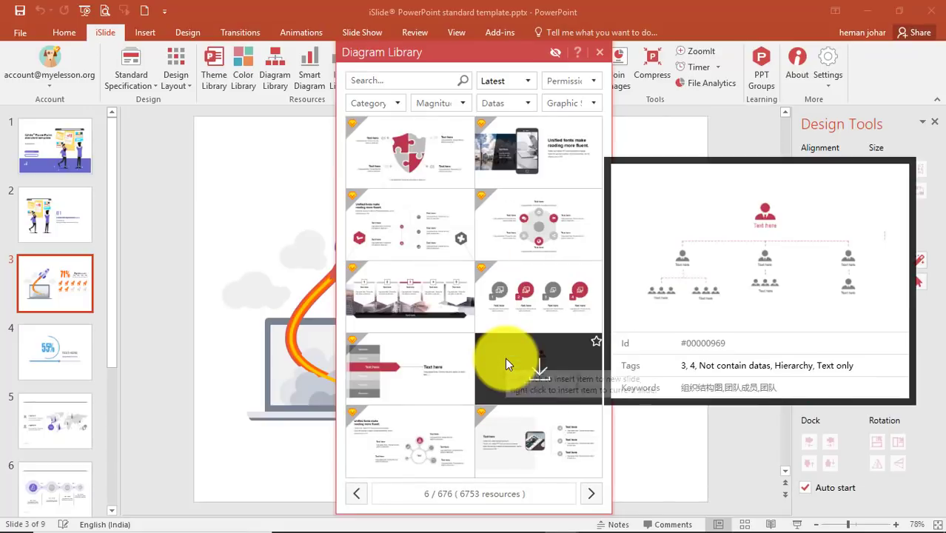
scroll(505, 357, "down", 3)
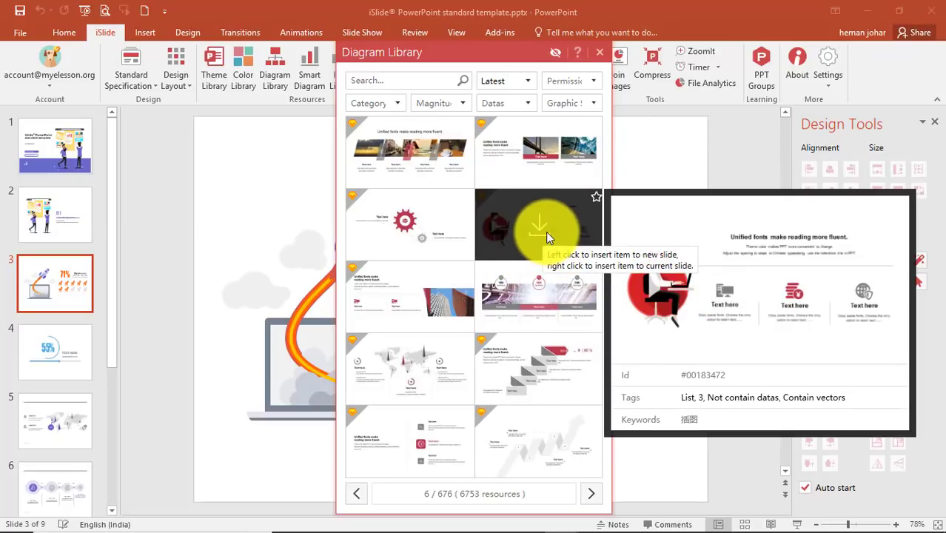
Step: Insert the 'Unified fonts make reading more fluent' diagram as slide 4 and pick its first icon for the Icon Library
left_click(547, 236)
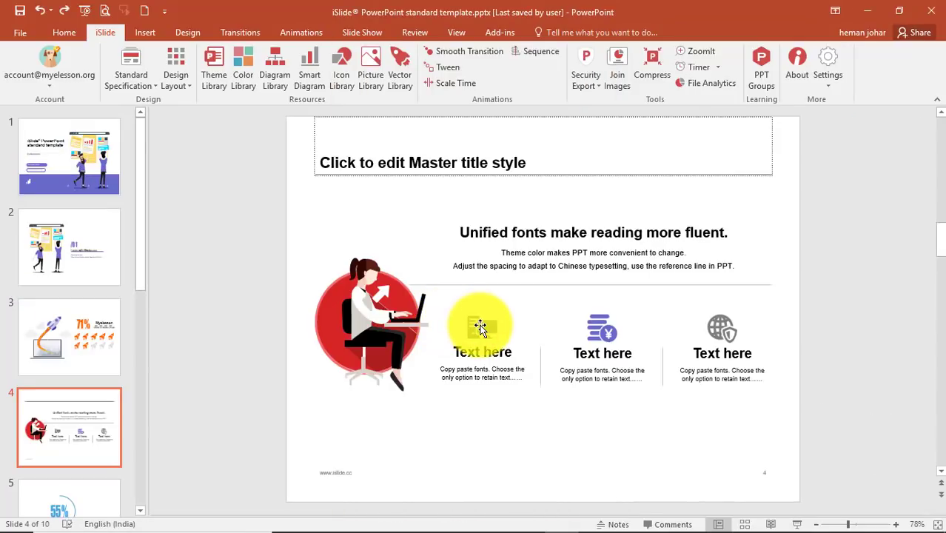
left_click(480, 325)
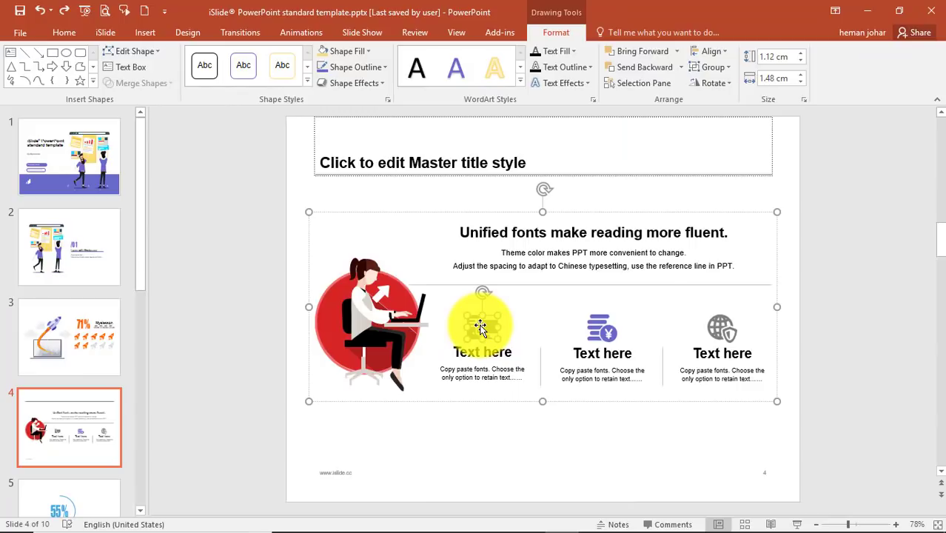
left_click(106, 33)
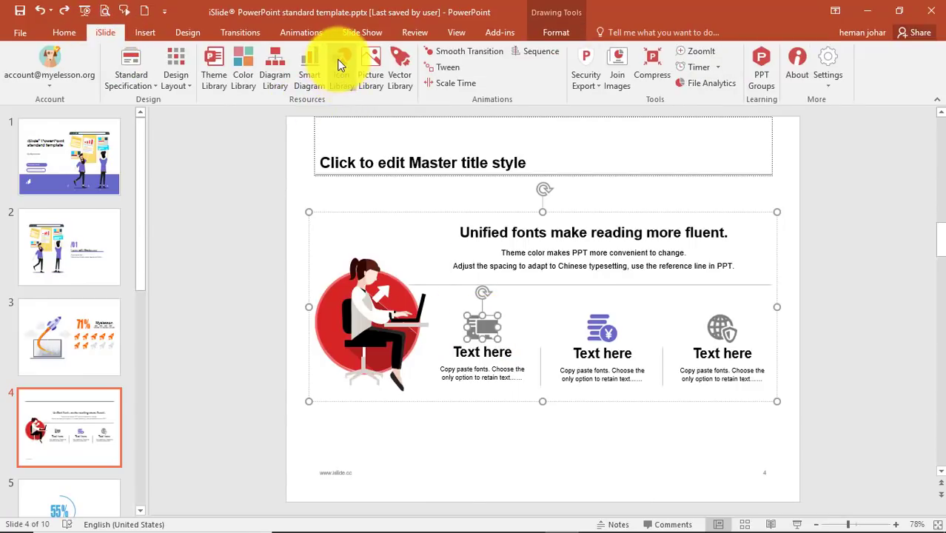
left_click(339, 65)
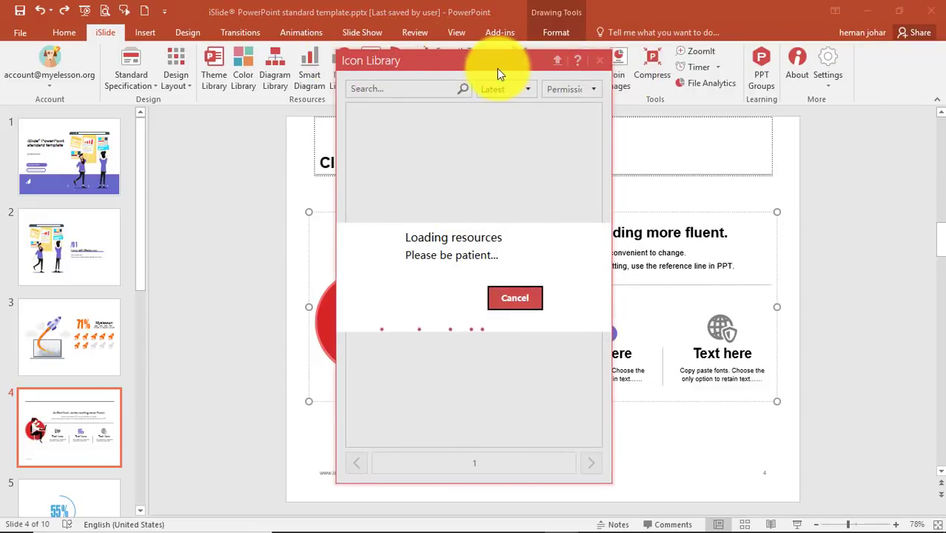
Step: Replace the first diagram icon on slide 4 with the car-and-plug icon, then close the Icon Library
left_click_drag(472, 65, 712, 72)
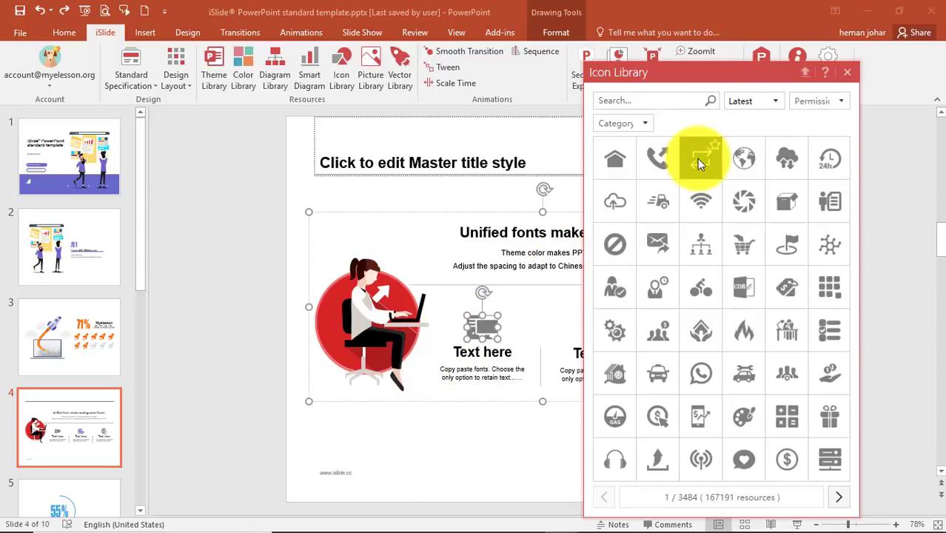
left_click(700, 162)
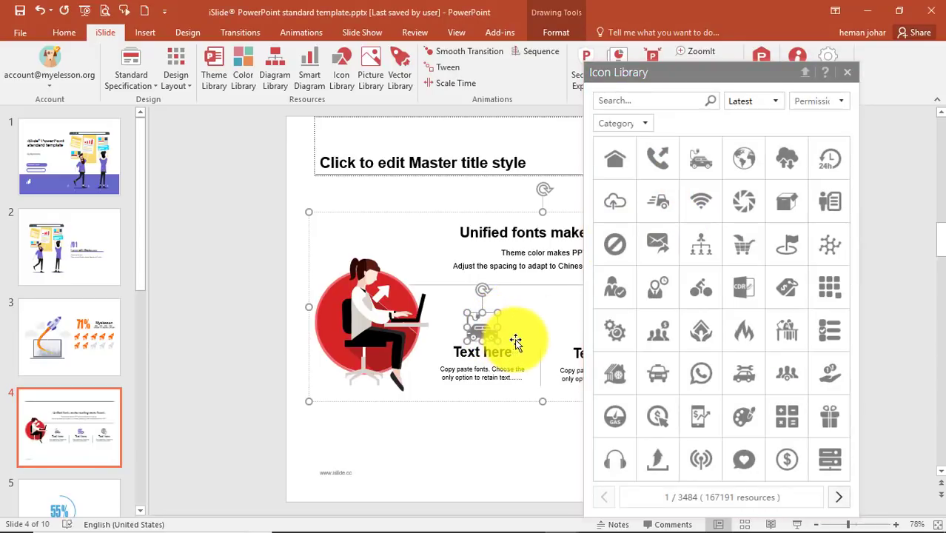
left_click(472, 337)
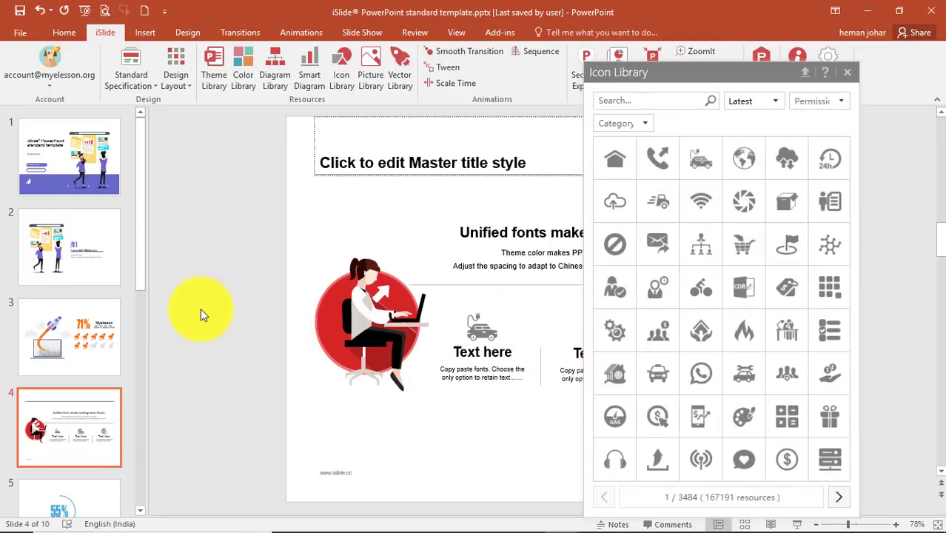
left_click(847, 72)
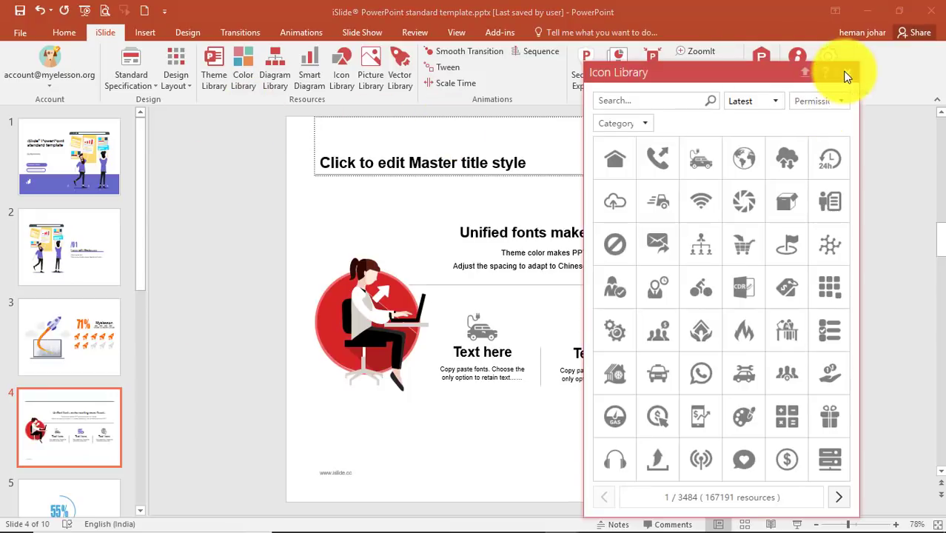
left_click(846, 72)
Step: On slide 3's rocket infographic, browse the Smart Diagram library pages and switch to its Editor
left_click(108, 333)
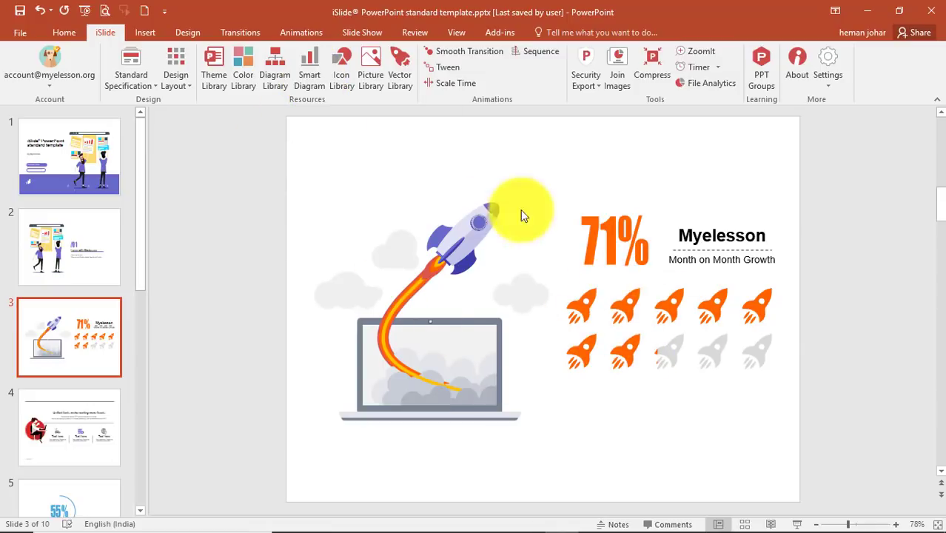
left_click(308, 71)
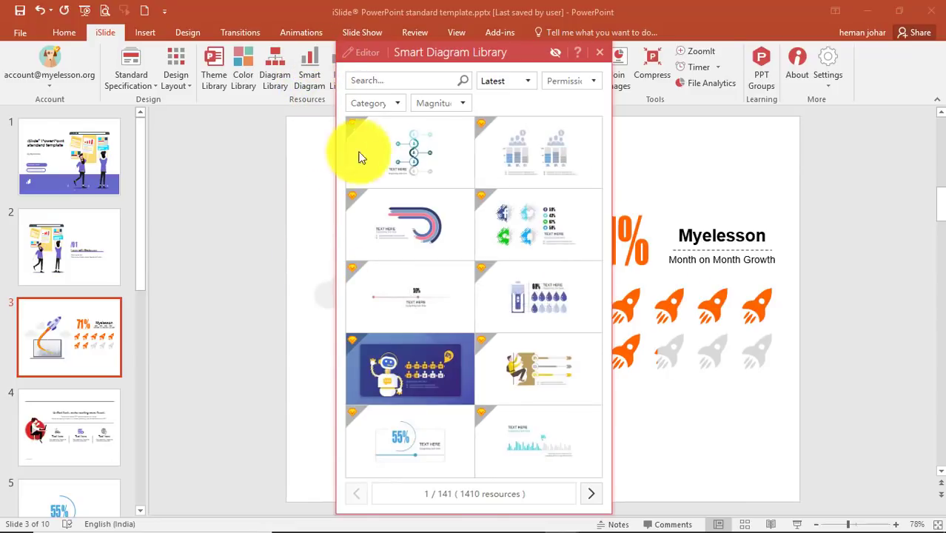
mouse_move(386, 333)
scroll(384, 335, "down", 1)
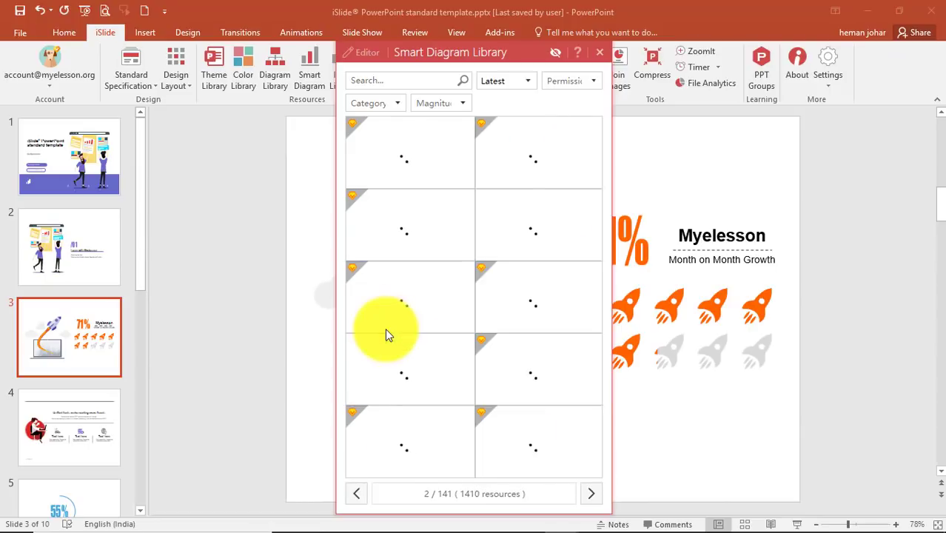
mouse_move(422, 369)
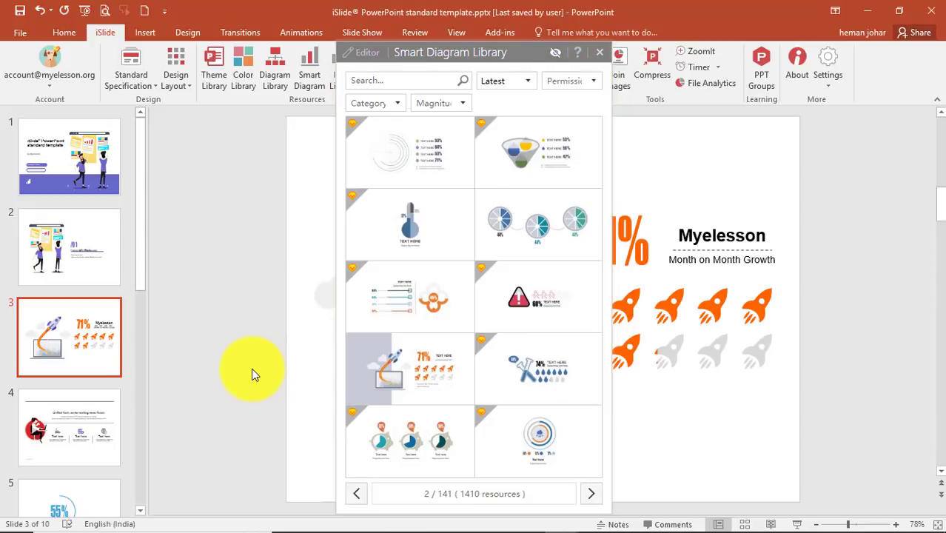
scroll(444, 268, "up", 1)
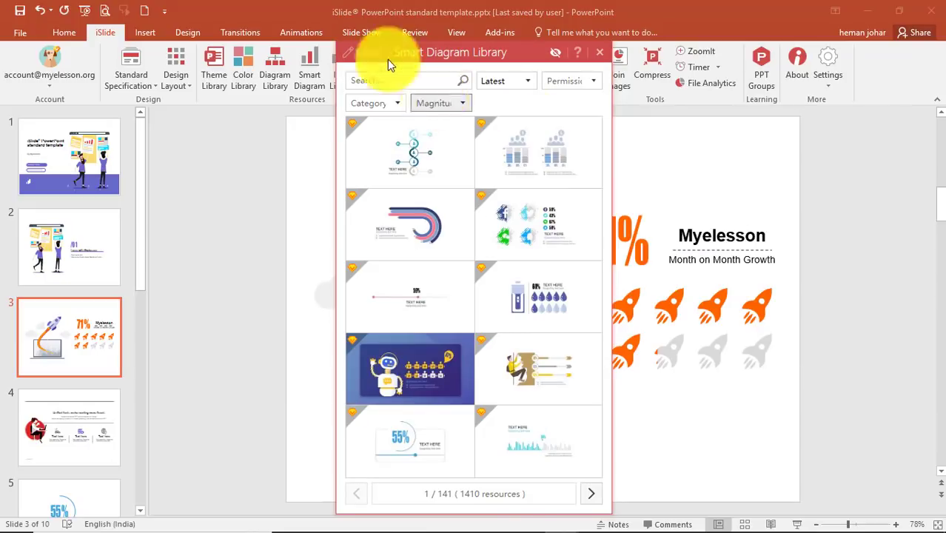
left_click(352, 53)
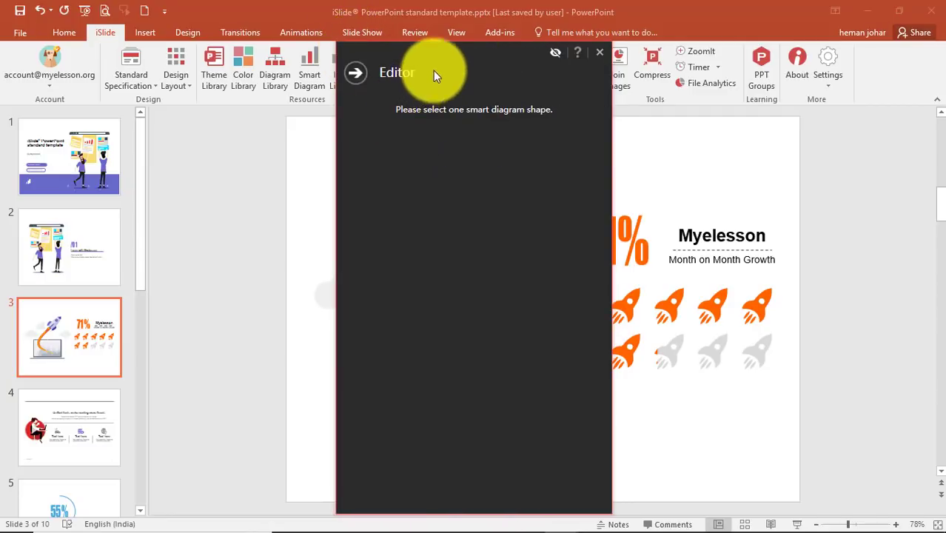
Step: Lower the rocket infographic's Value from 71% to 23% in the Smart Diagram Editor, then close it
left_click_drag(460, 52, 136, 54)
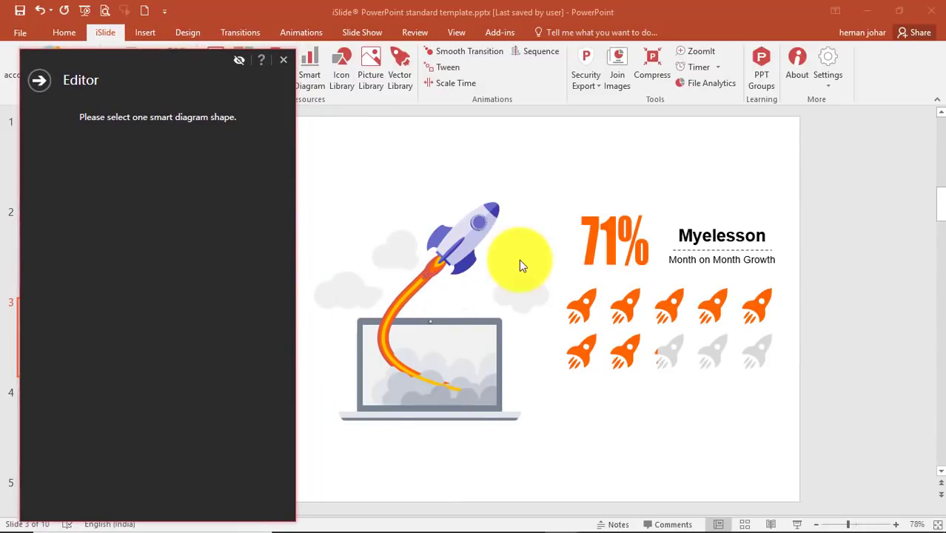
left_click(601, 242)
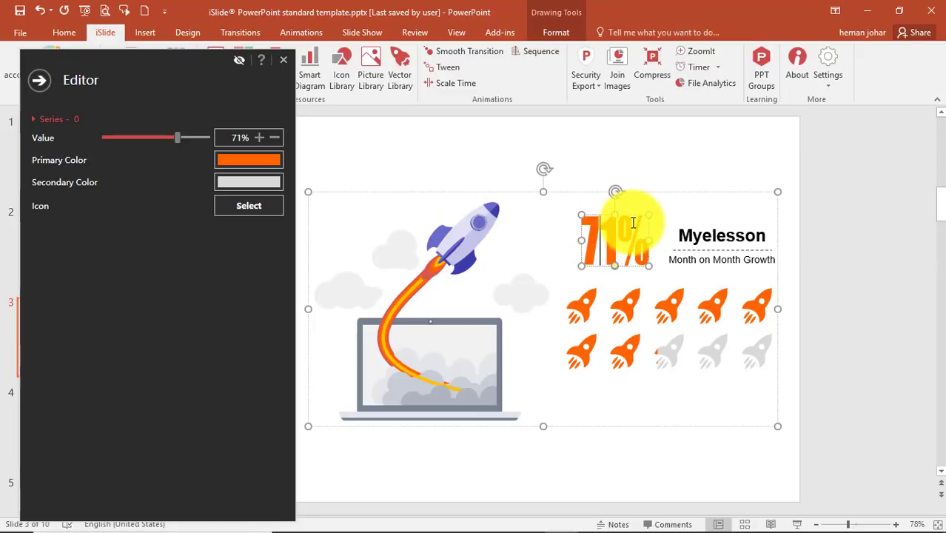
left_click(169, 139)
left_click(163, 138)
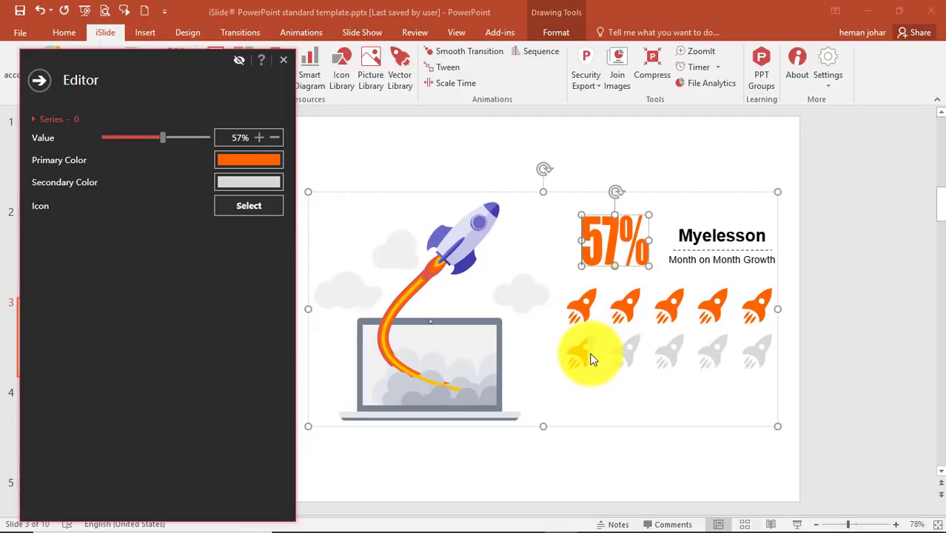
left_click(145, 137)
left_click_drag(144, 135, 127, 135)
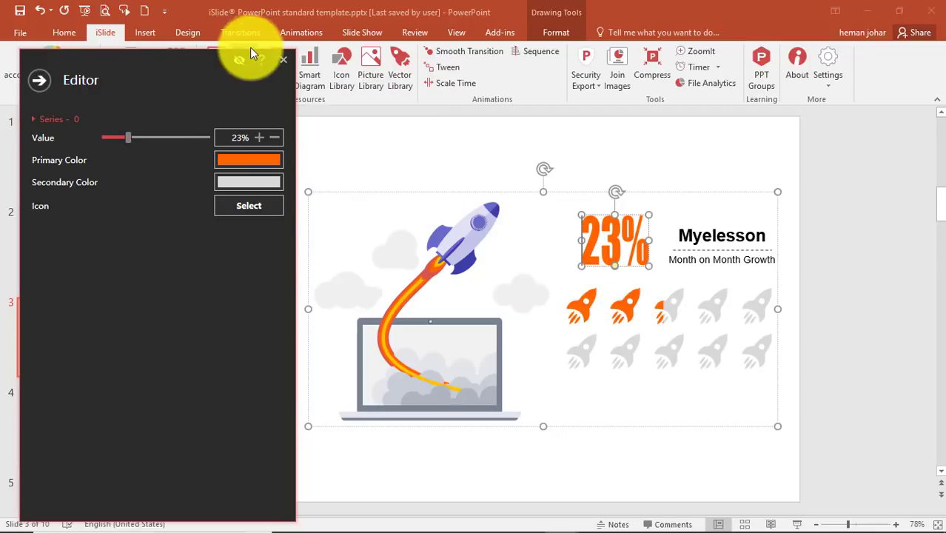
left_click(278, 60)
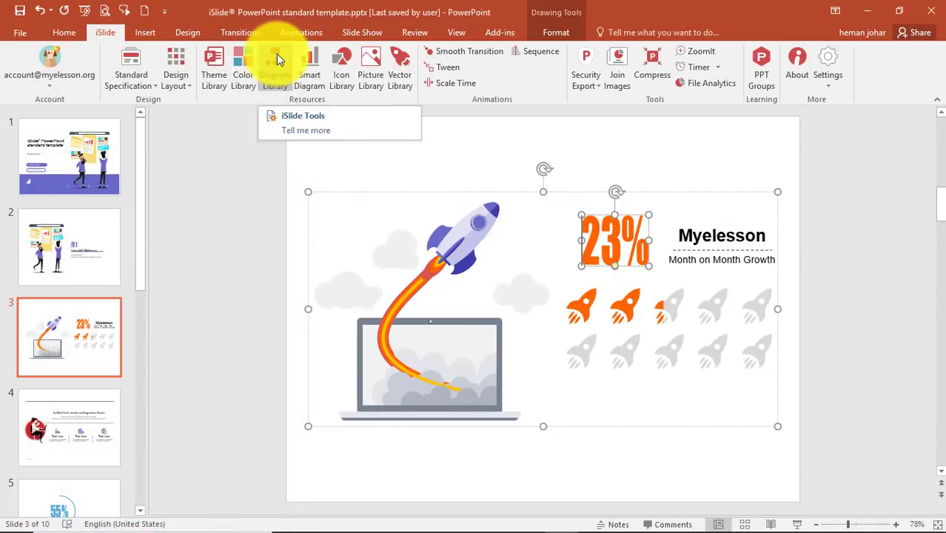
Step: Open and close the iSlide Vector Library, then bring up the Picture Library
left_click(392, 72)
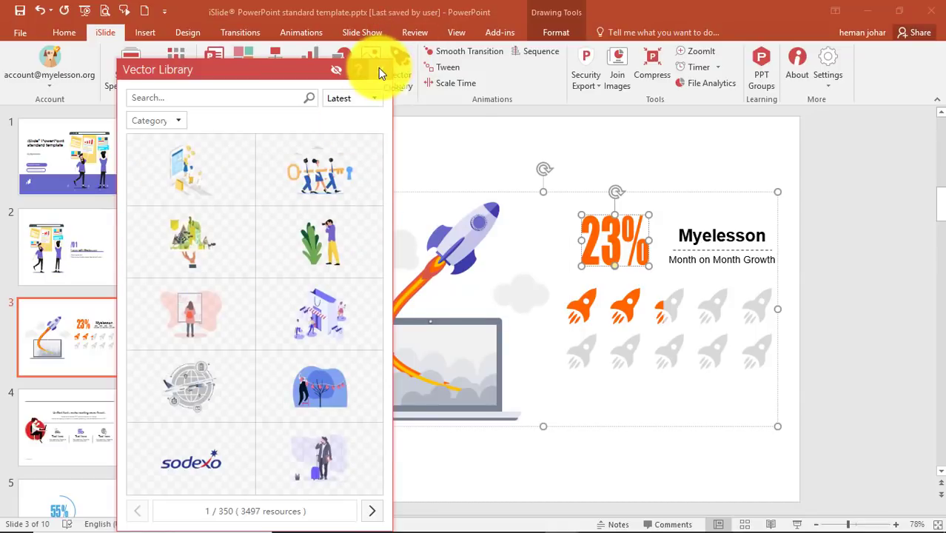
left_click(378, 68)
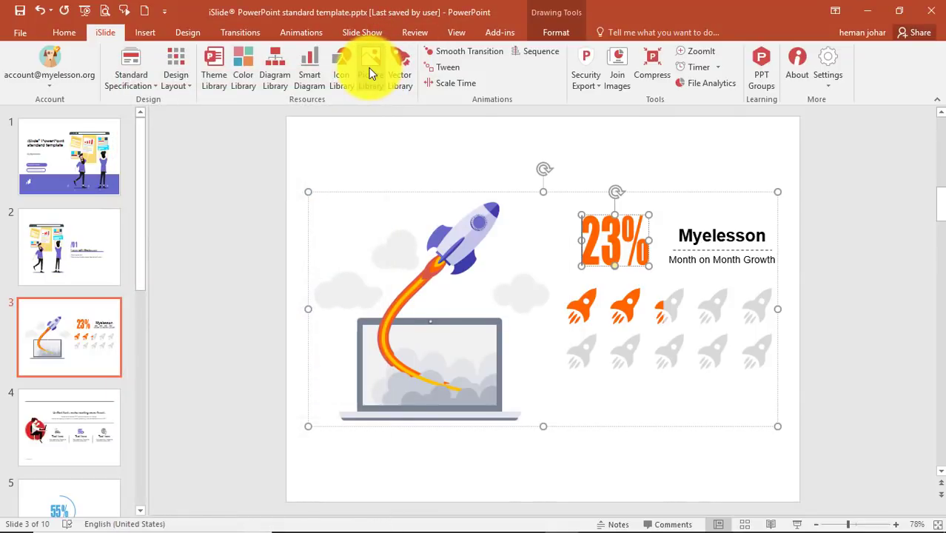
left_click(372, 72)
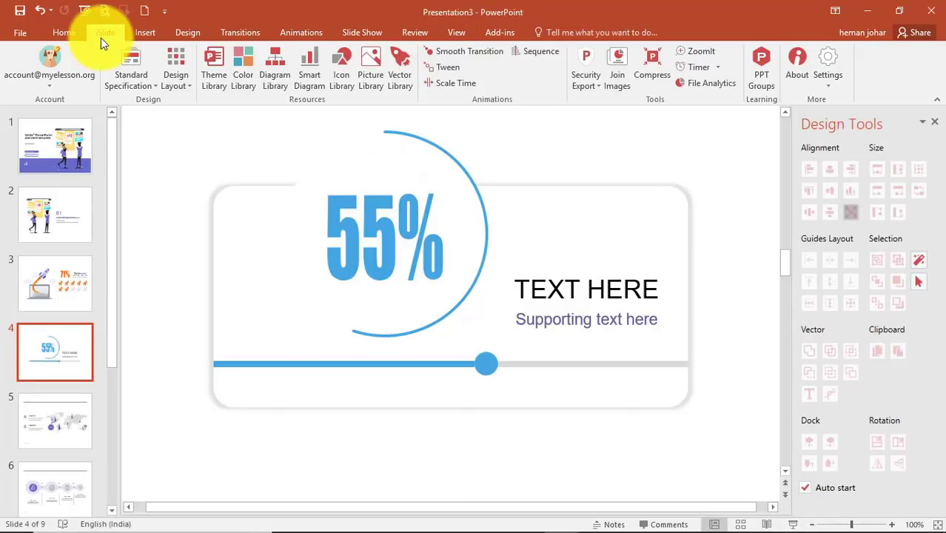
Step: Go to the deck's title slide 1, then switch to the iSlide website in Chrome
left_click(58, 152)
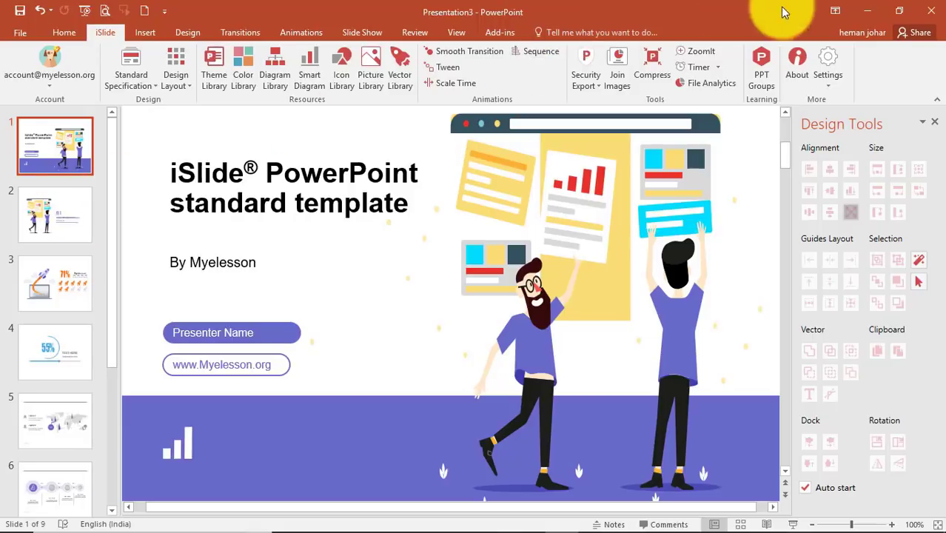
left_click(359, 520)
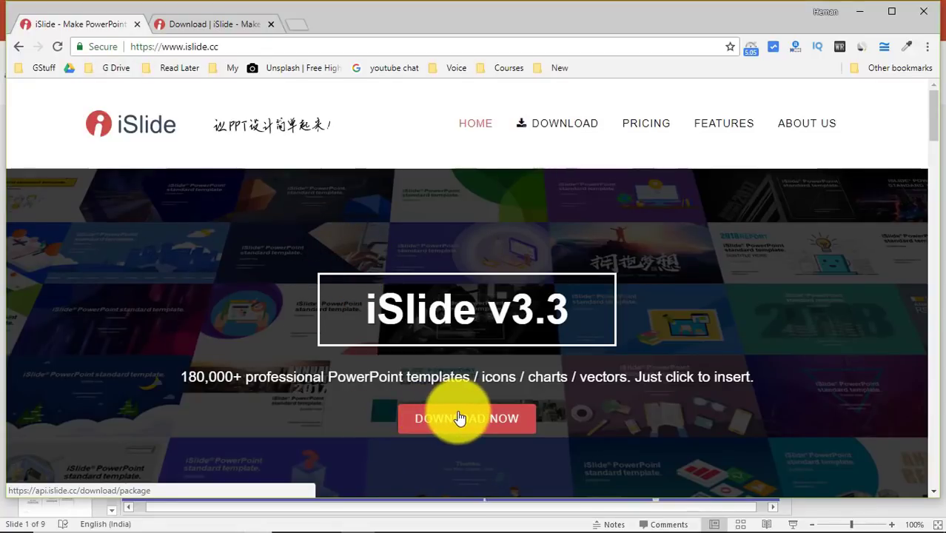
Step: Scroll down the islide.cc homepage's features and templates, then return to the PowerPoint deck
scroll(180, 262, "down", 2)
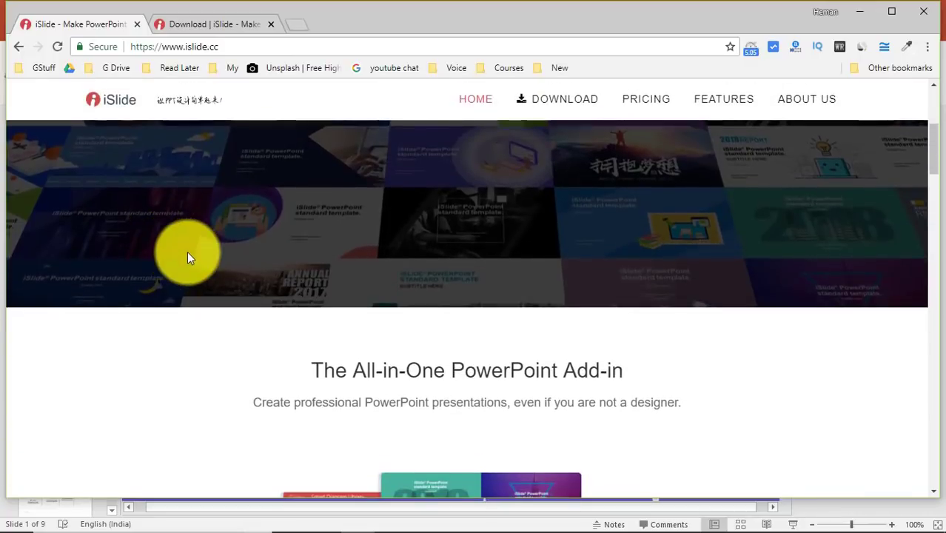
scroll(186, 258, "down", 4)
scroll(207, 254, "up", 3)
scroll(207, 253, "down", 3)
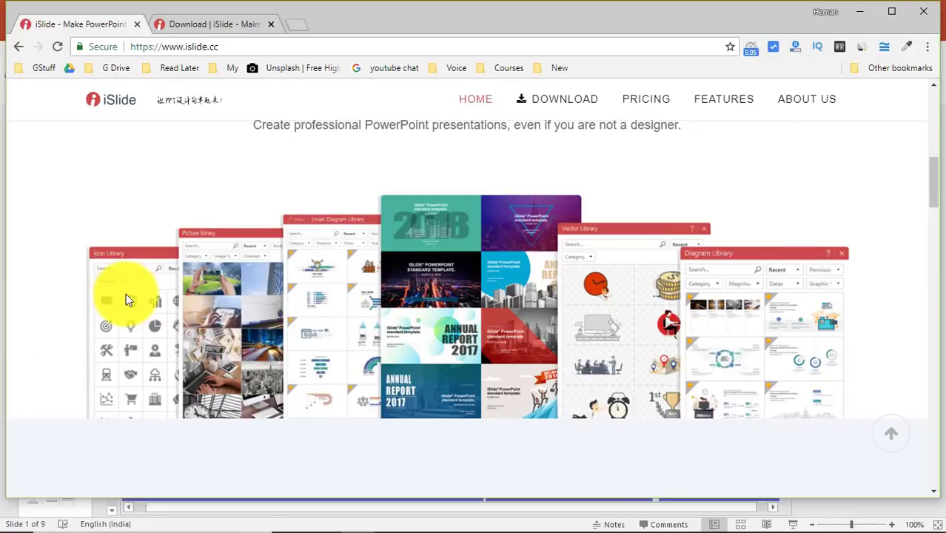
scroll(199, 287, "down", 4)
scroll(199, 294, "down", 3)
scroll(199, 295, "down", 4)
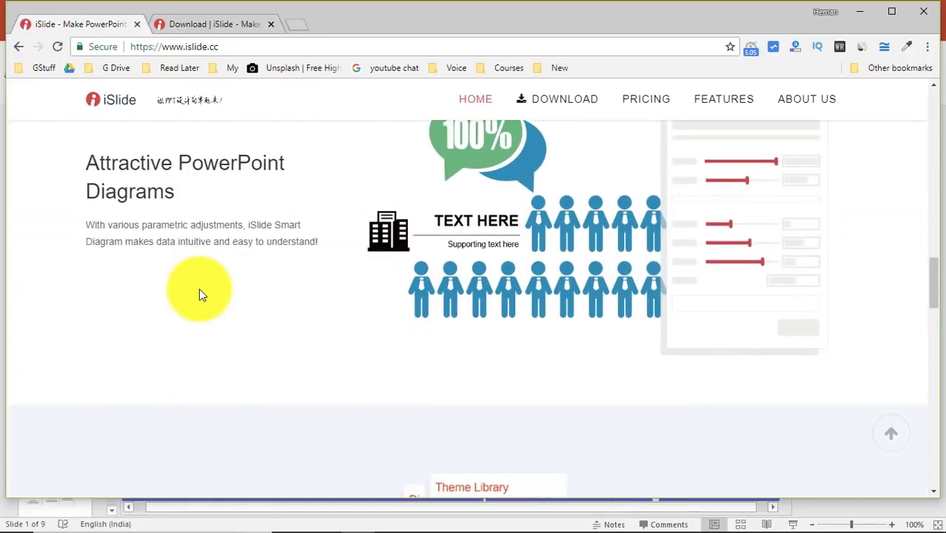
scroll(199, 294, "down", 8)
scroll(199, 295, "down", 4)
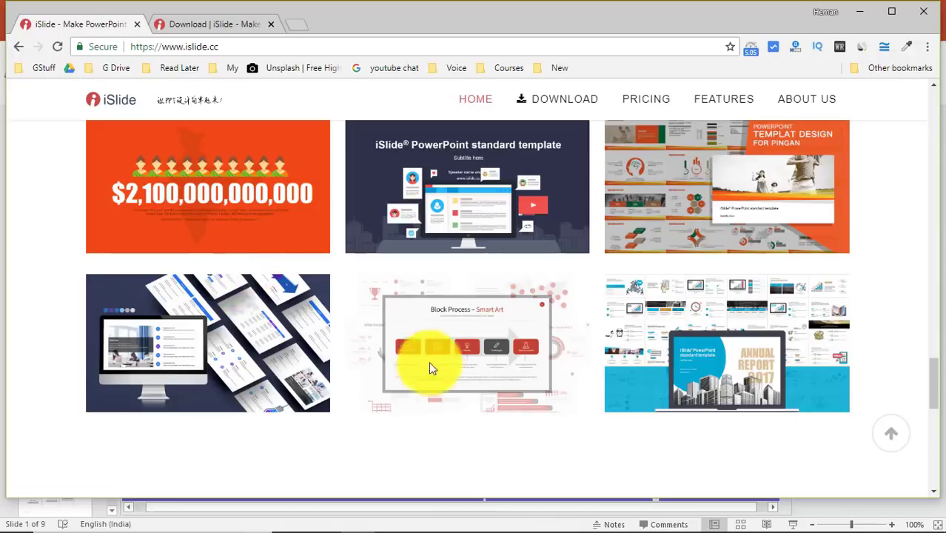
left_click(464, 523)
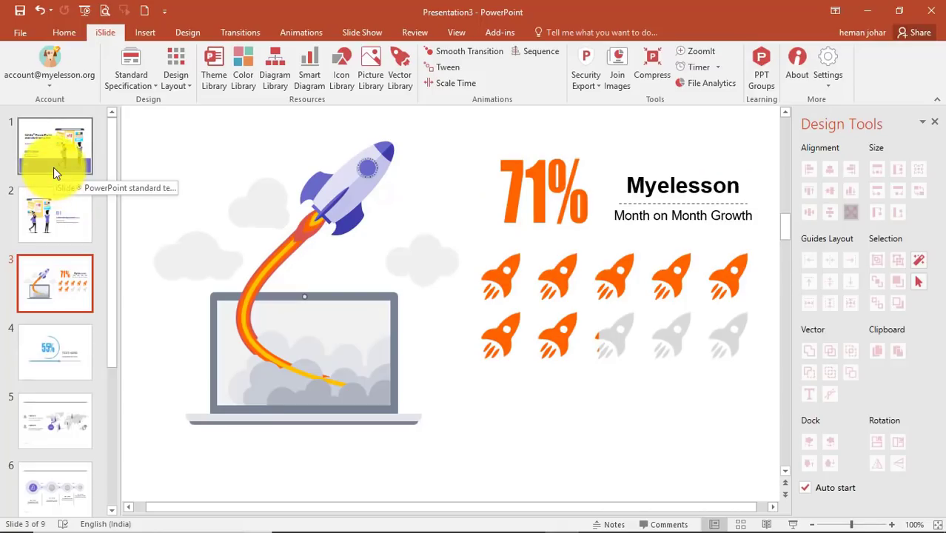